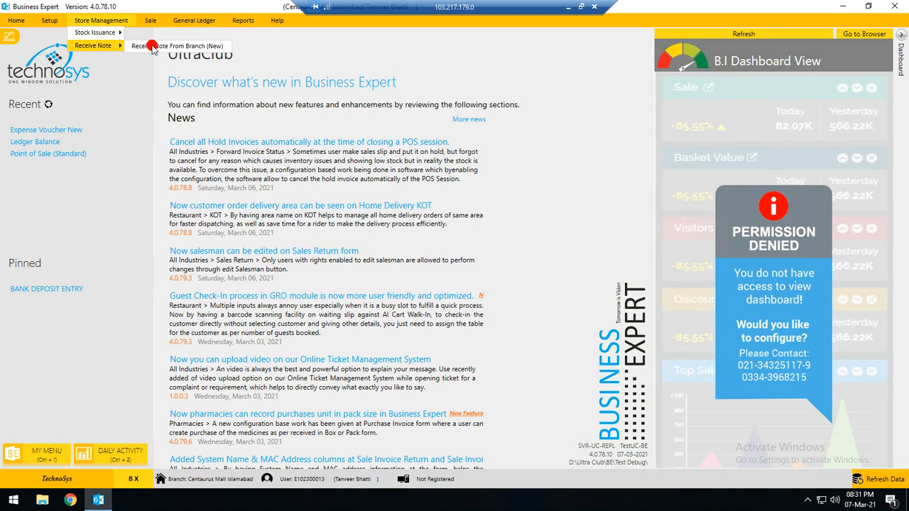
Open the Receive Note From Branch (New) list and retrieve the Not Received issuances for all dates
left_click(156, 45)
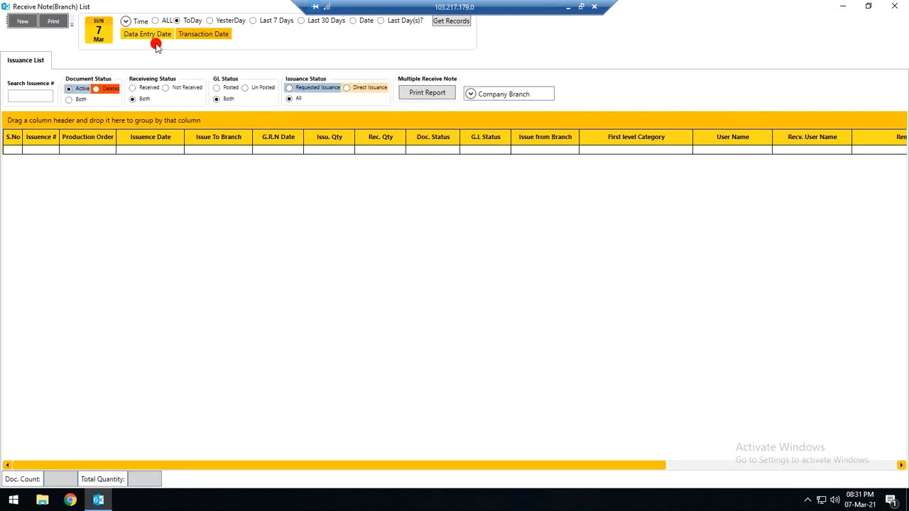
left_click(153, 20)
left_click(449, 24)
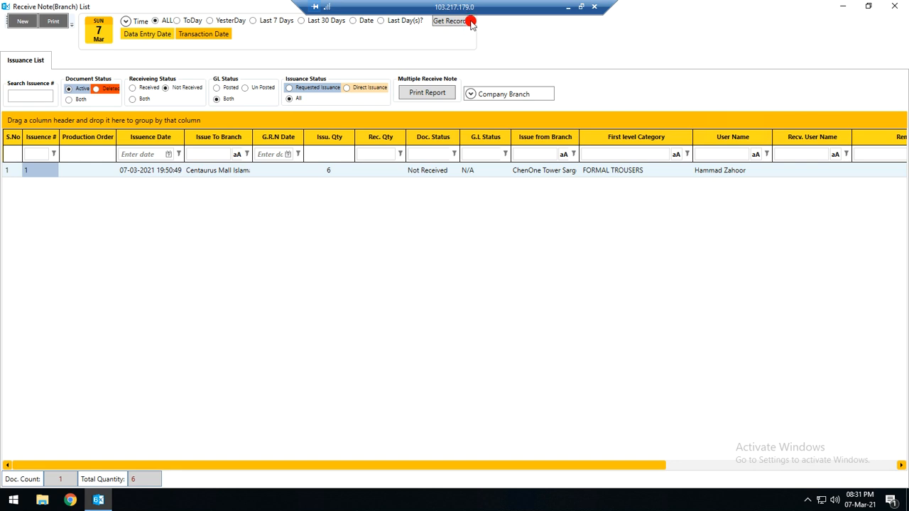
left_click(449, 20)
left_click(525, 153)
left_click(201, 152)
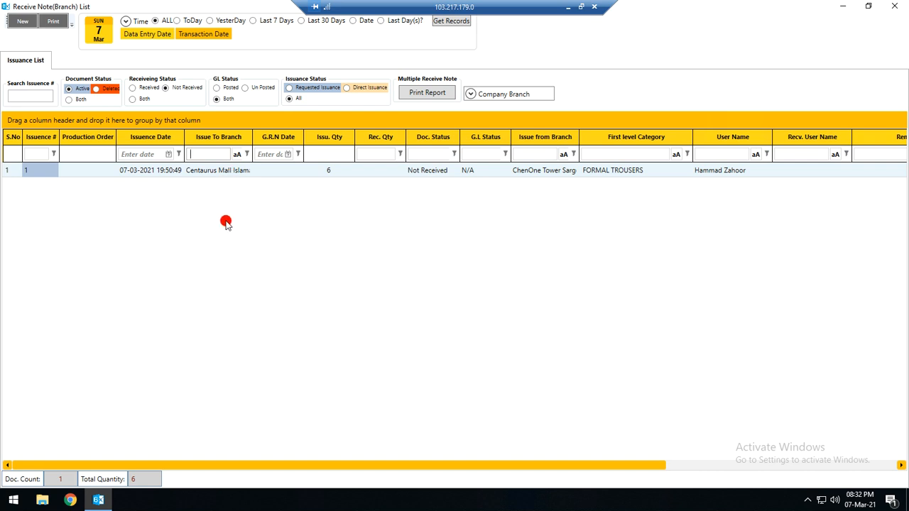
left_click(535, 154)
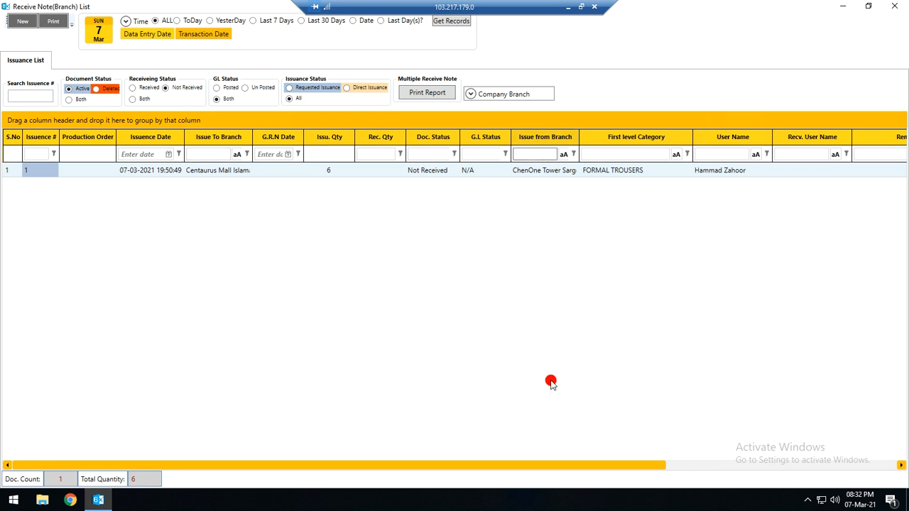
Preview the Stock Issuence Receipt Print report for the issuance to Centaurus Mall Islamabad, and close the preview
left_click(215, 171)
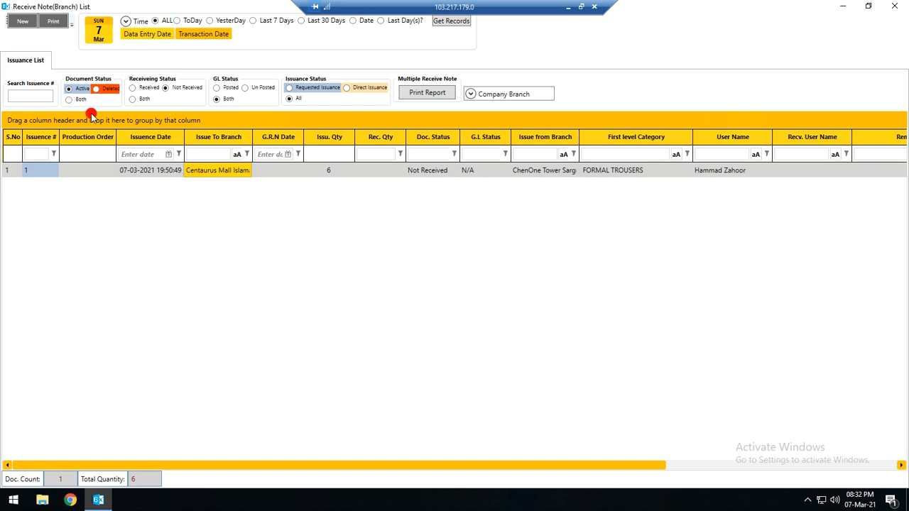
left_click(57, 22)
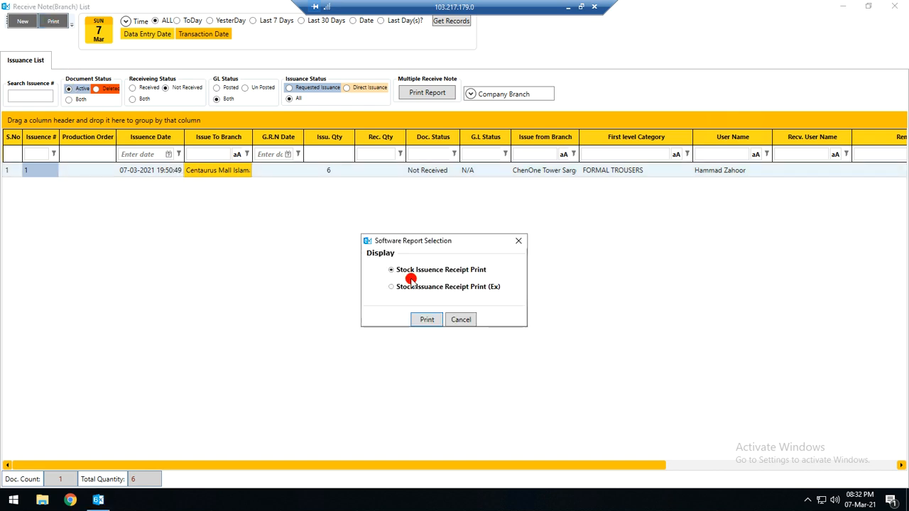
left_click(425, 320)
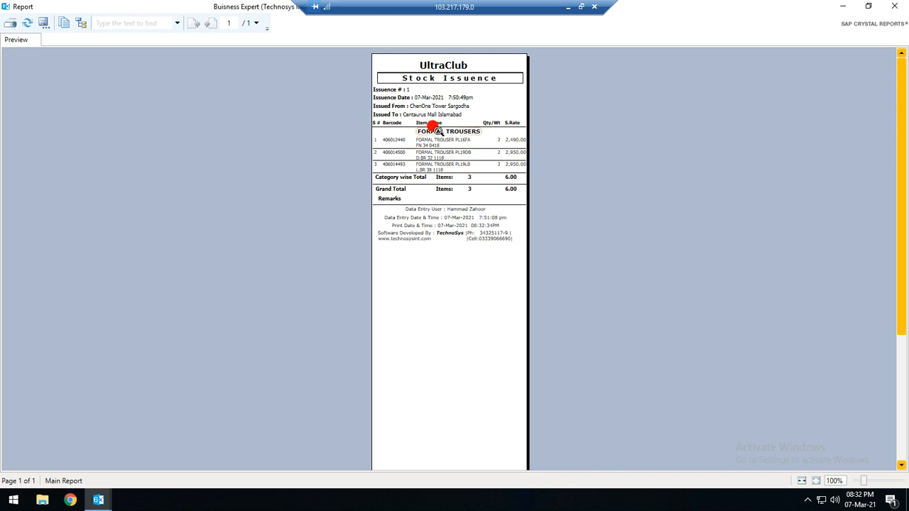
left_click(903, 5)
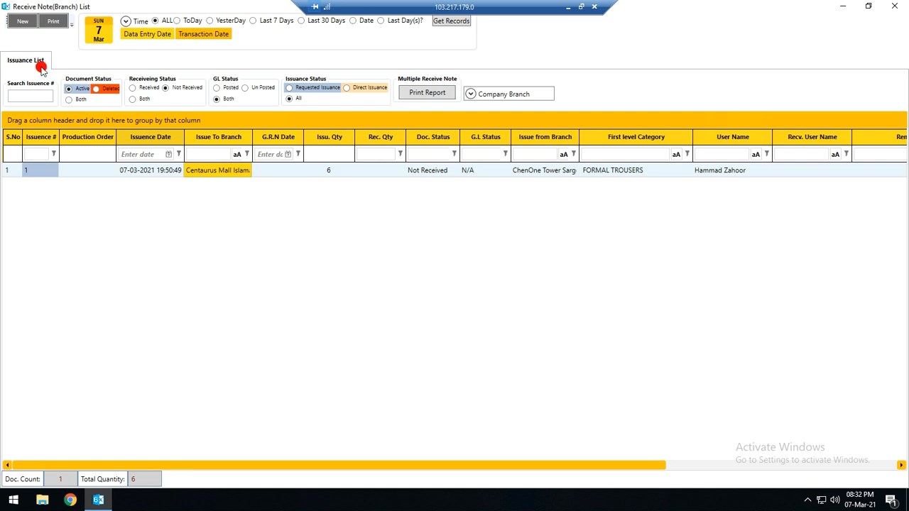
Start a receive note for issuance 1 from ChenOne Tower Sargodha and check its products and issued quantities
left_click(26, 24)
left_click(147, 172)
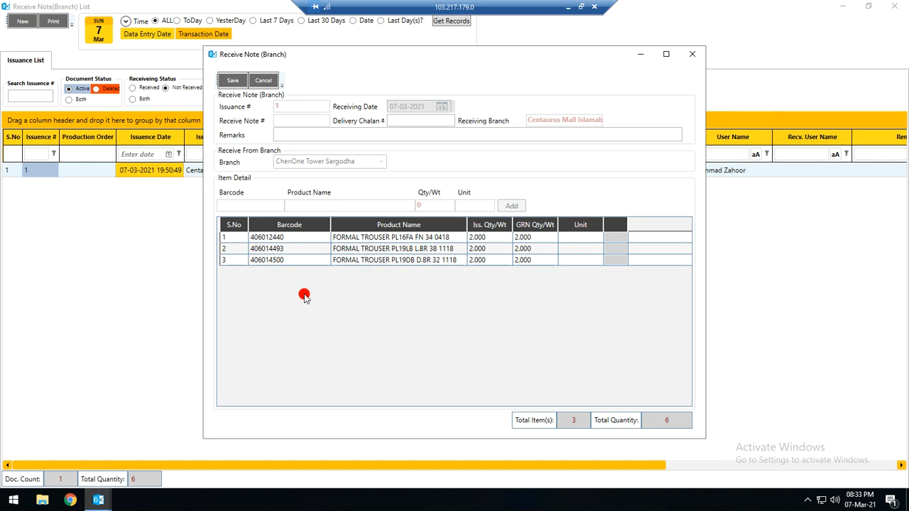
left_click(248, 207)
left_click(318, 261)
left_click(368, 242)
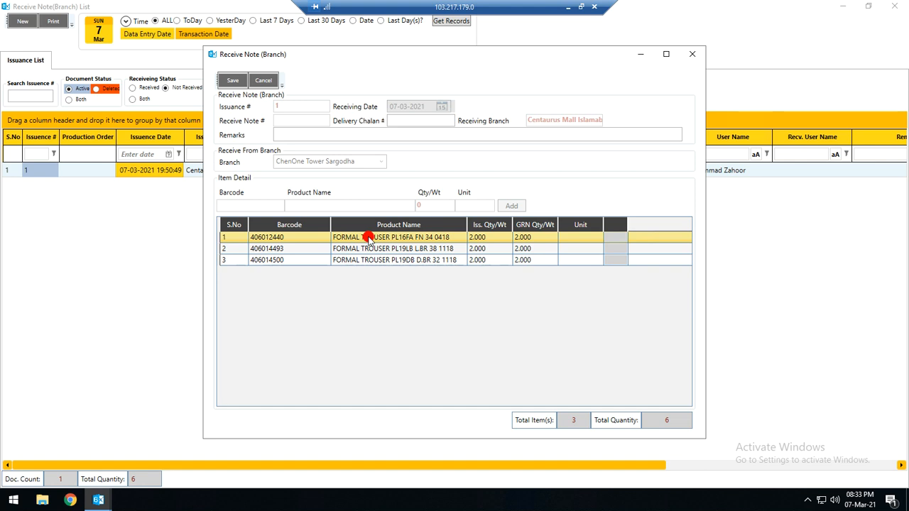
left_click(390, 260)
left_click(484, 237)
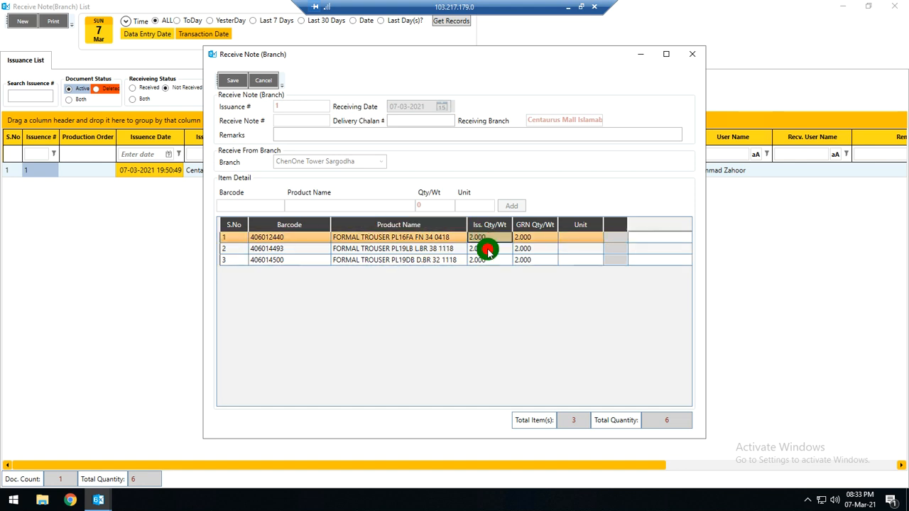
left_click(487, 249)
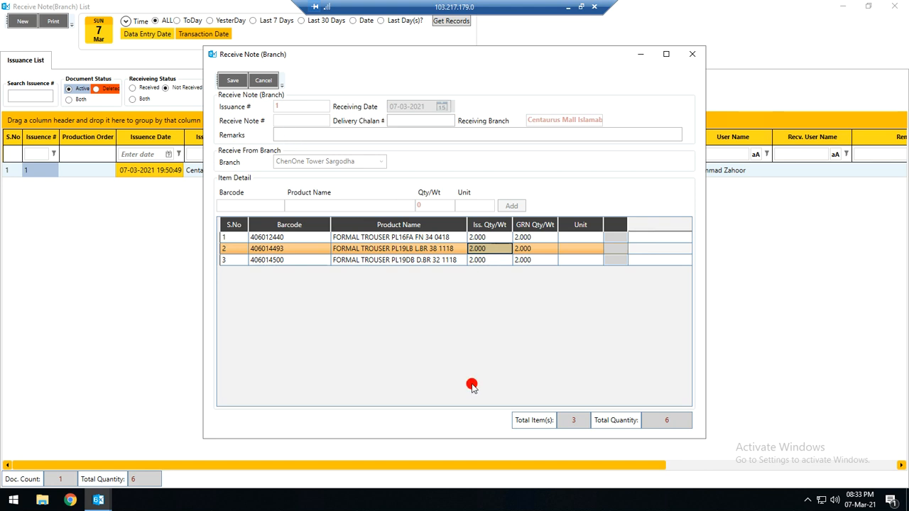
Enter "NCCS SLIP # 24747474" as the remarks and save the receive note without printing its report
left_click(293, 134)
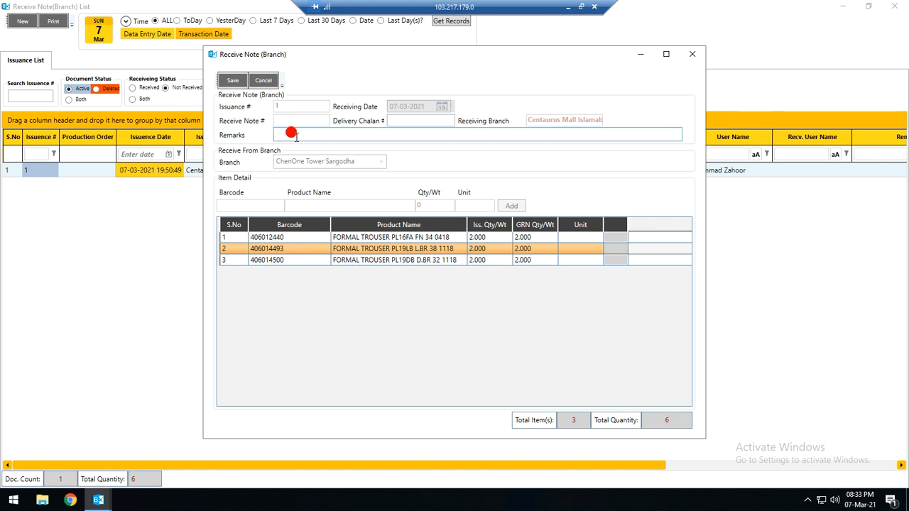
type("NCCS SLIP #")
key("BackSpace")
type("NC")
type("4747474")
left_click(234, 81)
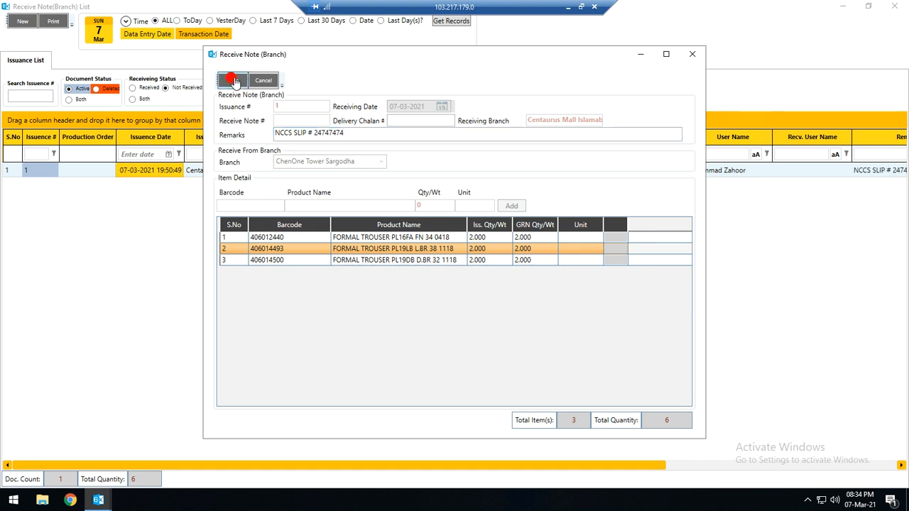
left_click(453, 286)
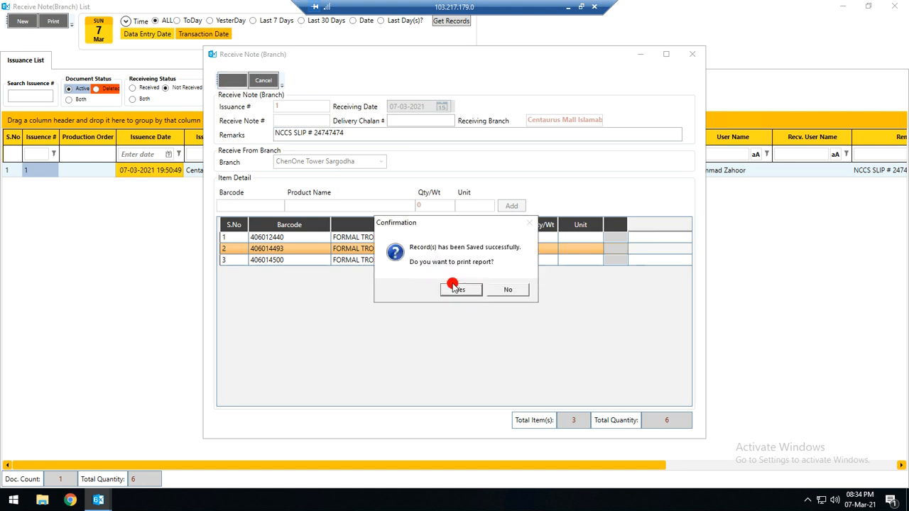
left_click(509, 288)
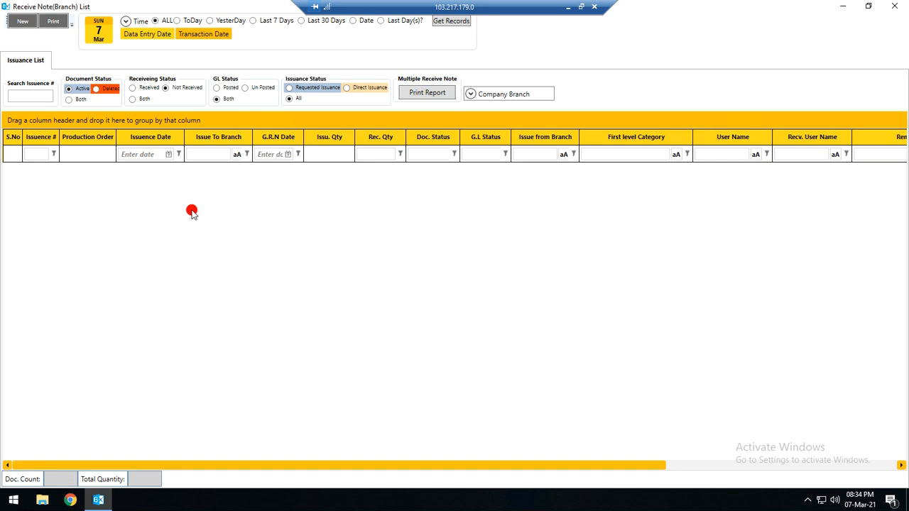
Retrieve the Received issuances, check the Not Received list, and return to the Received records
left_click(132, 87)
left_click(447, 24)
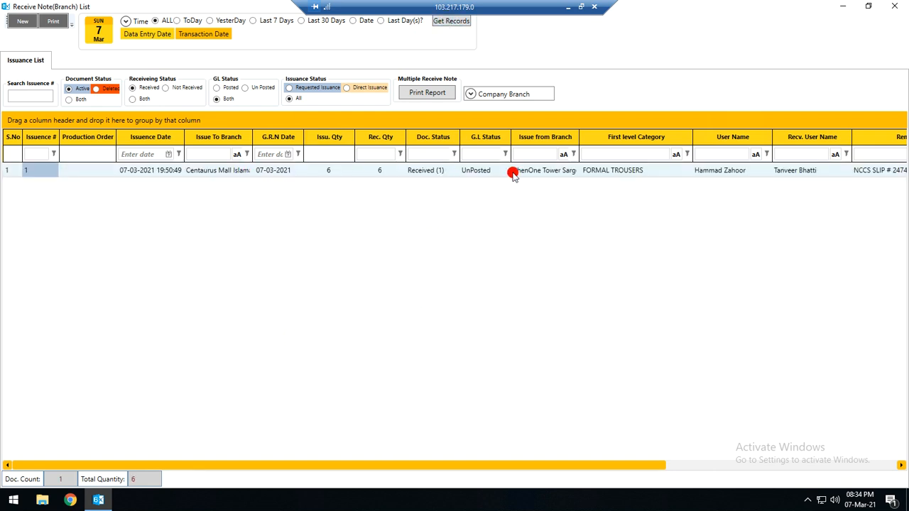
left_click(167, 88)
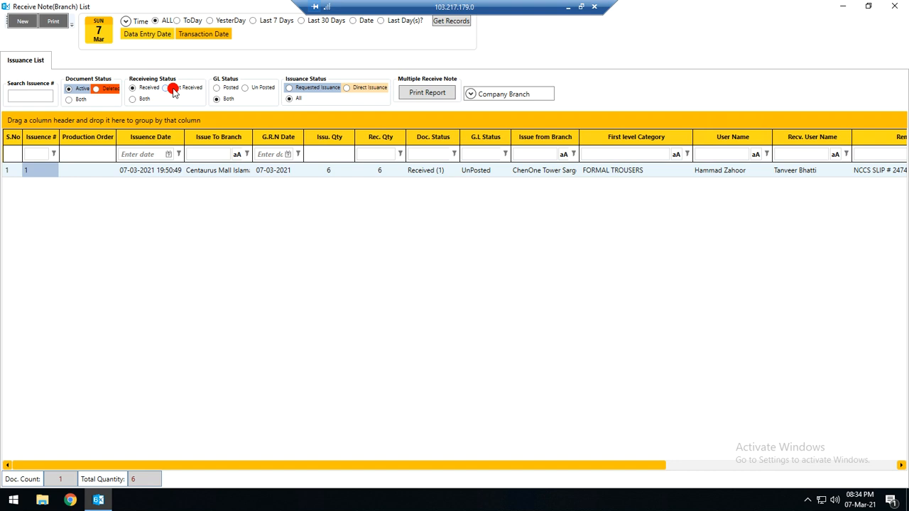
left_click(446, 24)
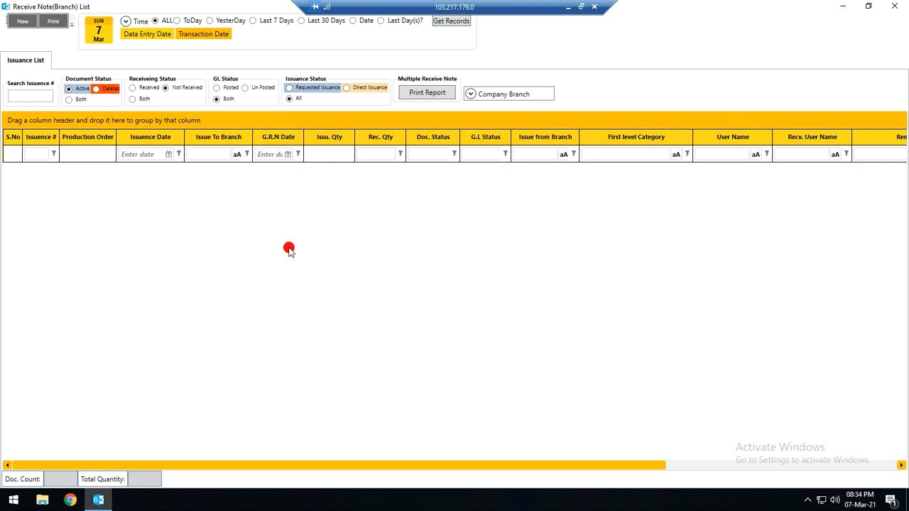
left_click(135, 89)
left_click(450, 22)
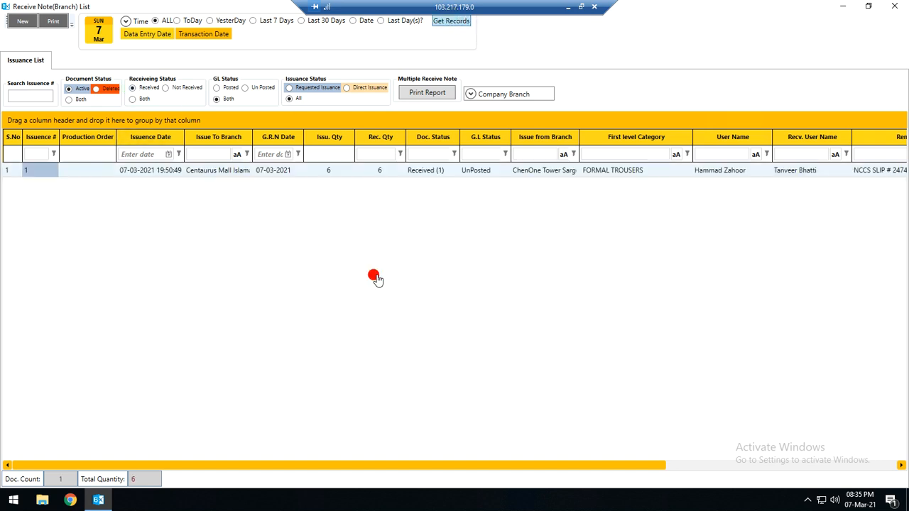
Preview the Receive Note Receipt Print report for the received issuance, and close the preview
left_click(291, 171)
left_click(53, 21)
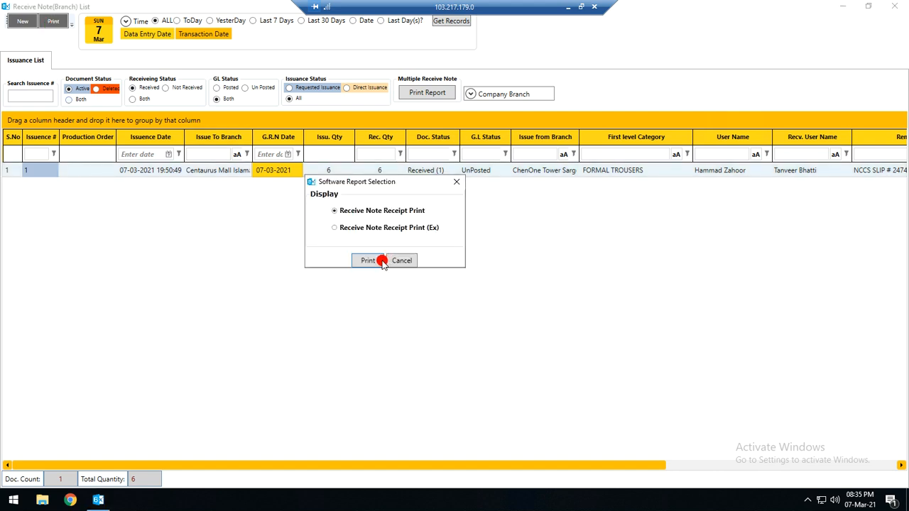
left_click(368, 261)
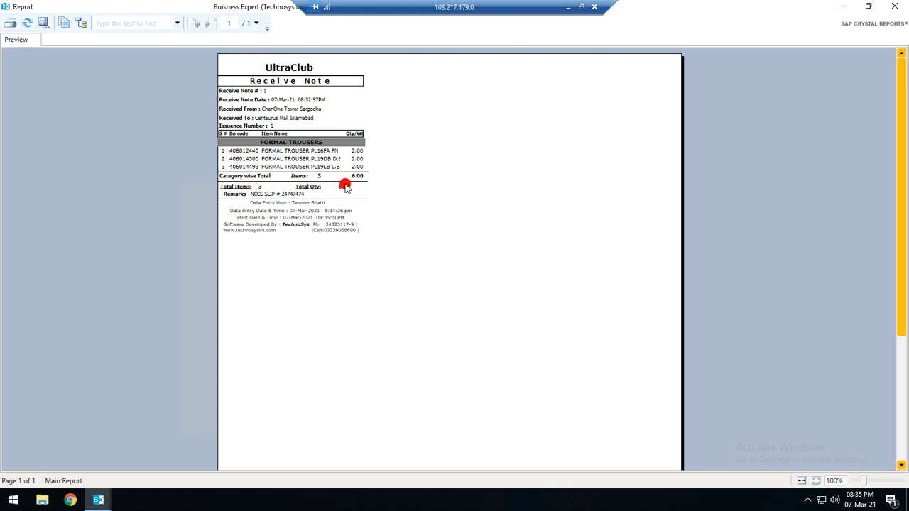
left_click(894, 6)
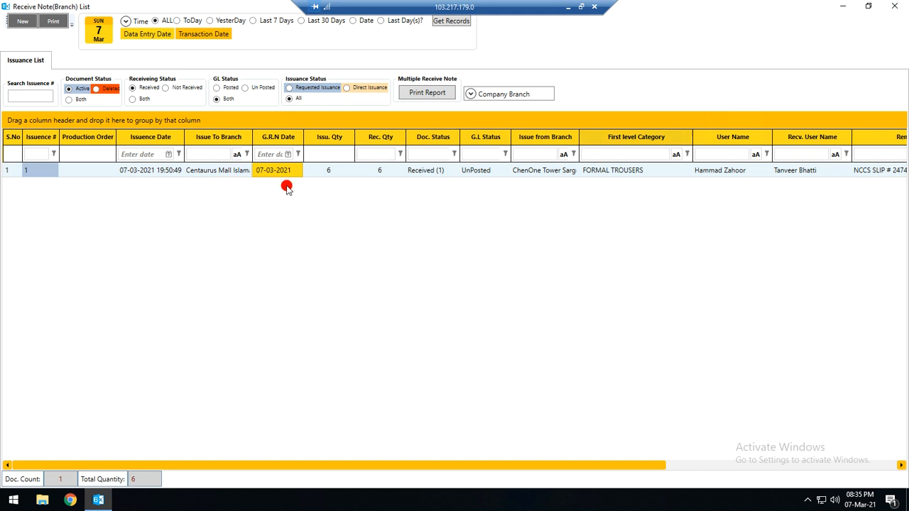
Leave the receive note list, open the Inventory Report with Value (New), and choose the A4 Size report type
left_click(894, 5)
left_click(243, 21)
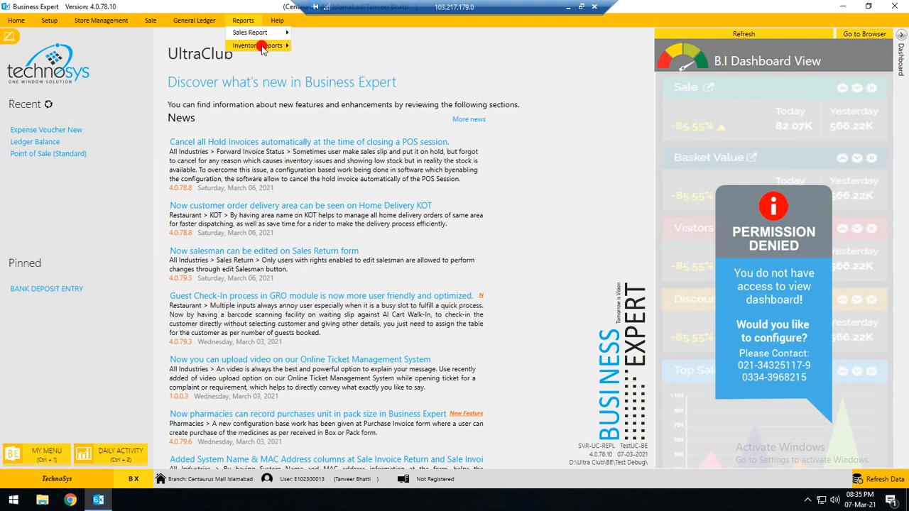
left_click(332, 47)
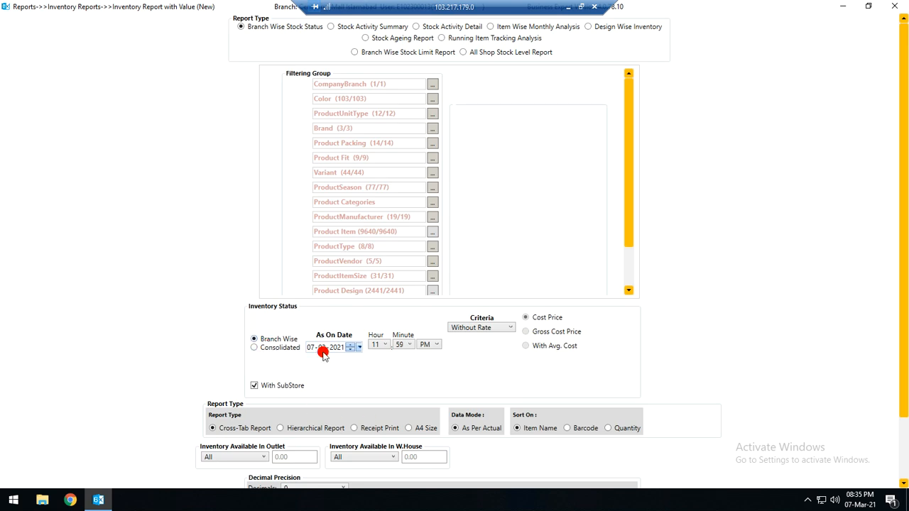
left_click(408, 429)
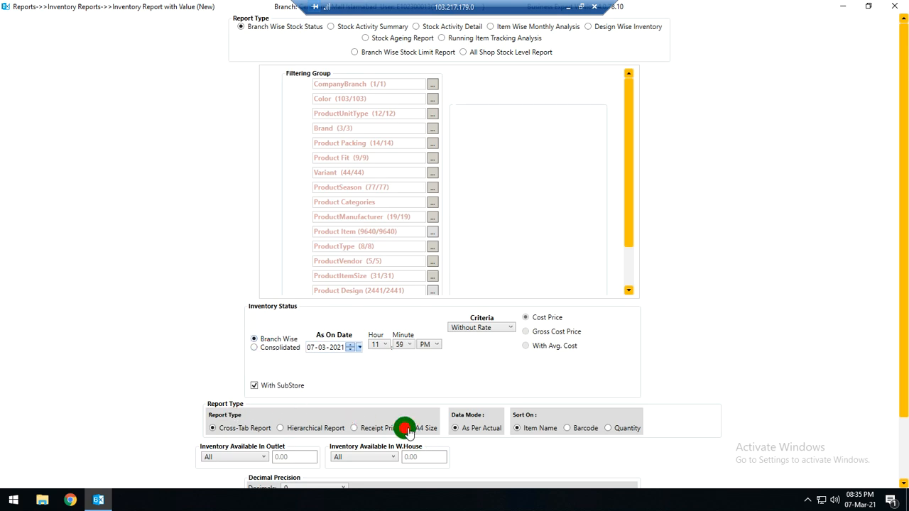
Reset the report grouping, set the 1st Group to Category Last Level, and generate the inventory report
scroll(623, 332, "down", 2)
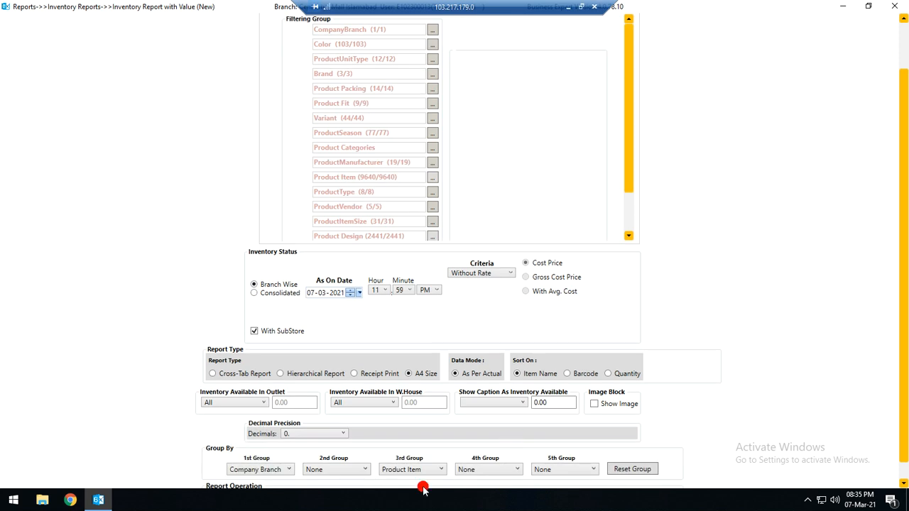
scroll(365, 465, "down", 1)
left_click(625, 450)
left_click(270, 453)
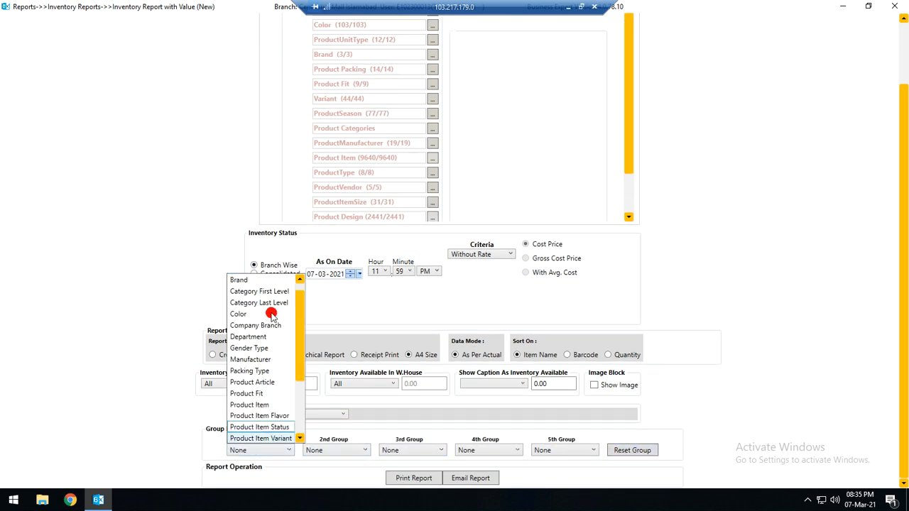
left_click(266, 302)
left_click(413, 476)
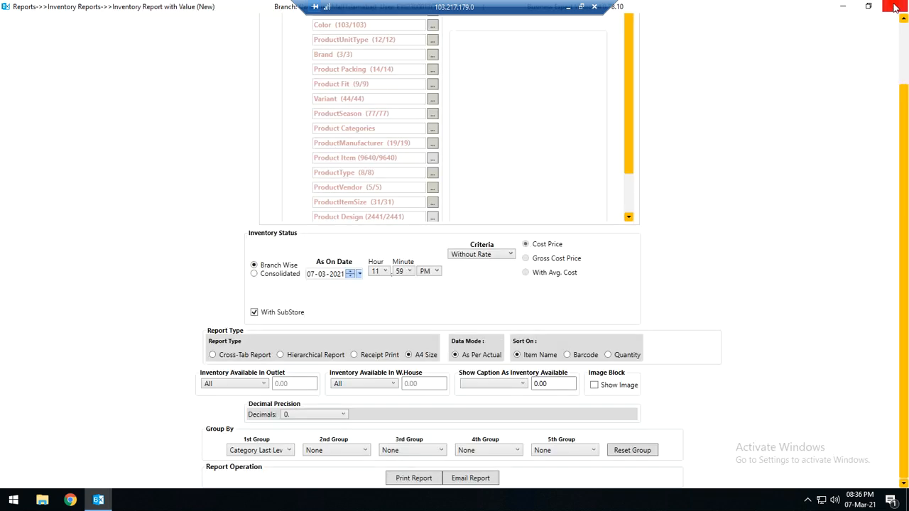
Close the inventory report screen and exit Business Expert
left_click(897, 5)
left_click(885, 6)
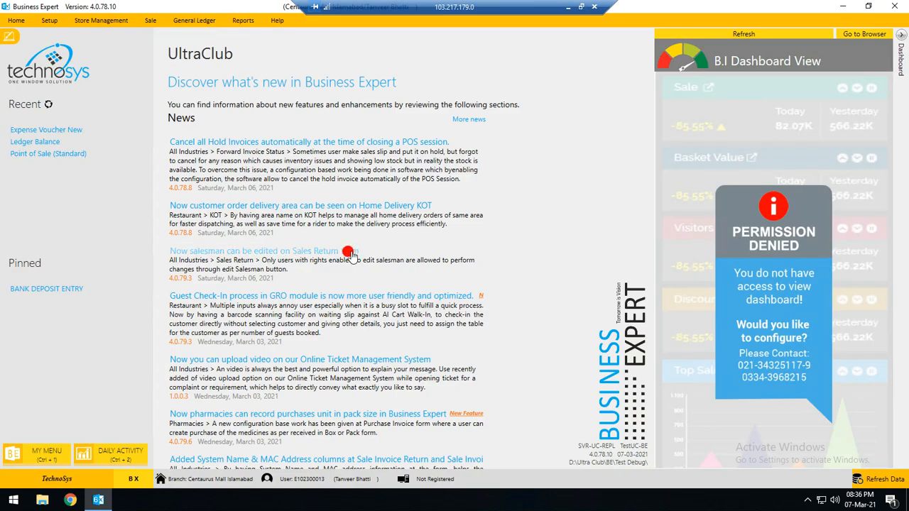
left_click(899, 7)
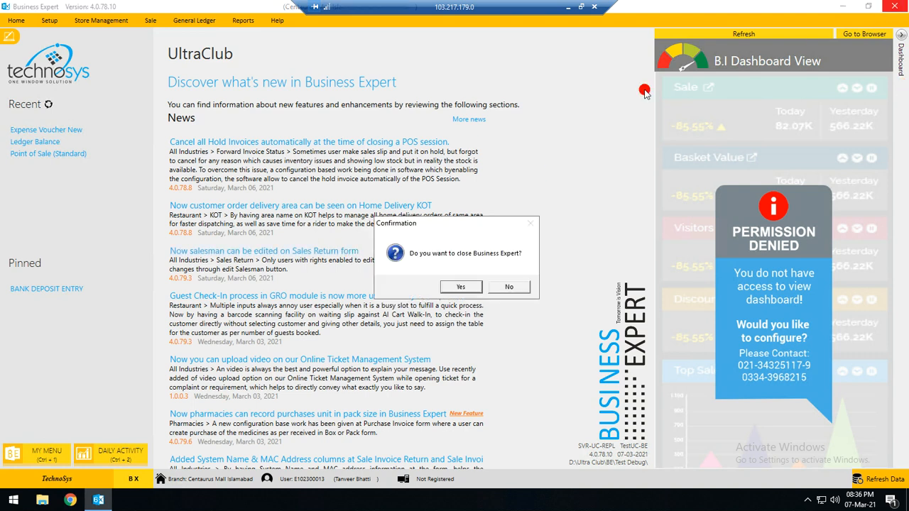
left_click(513, 286)
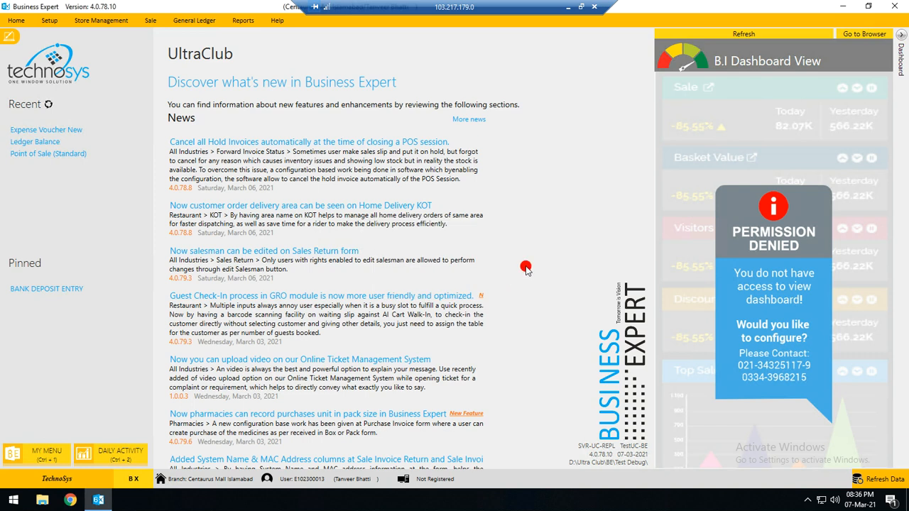
left_click(897, 6)
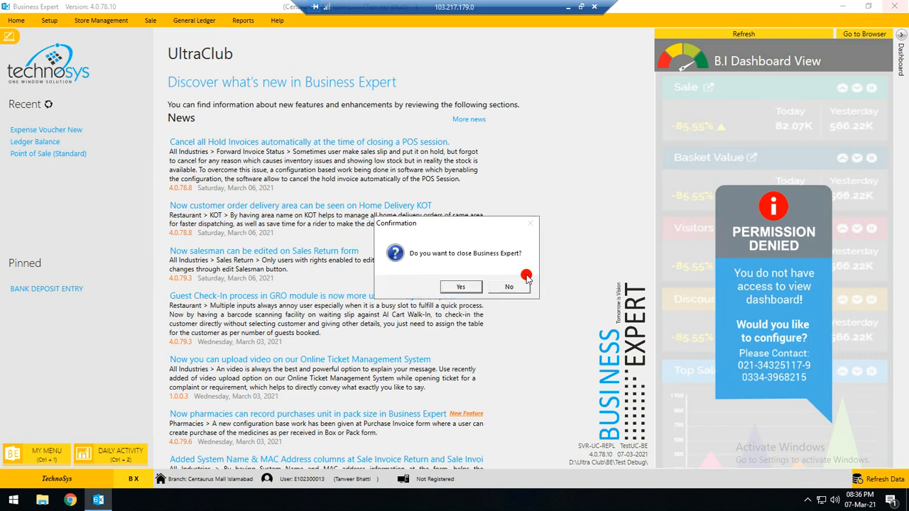
left_click(469, 287)
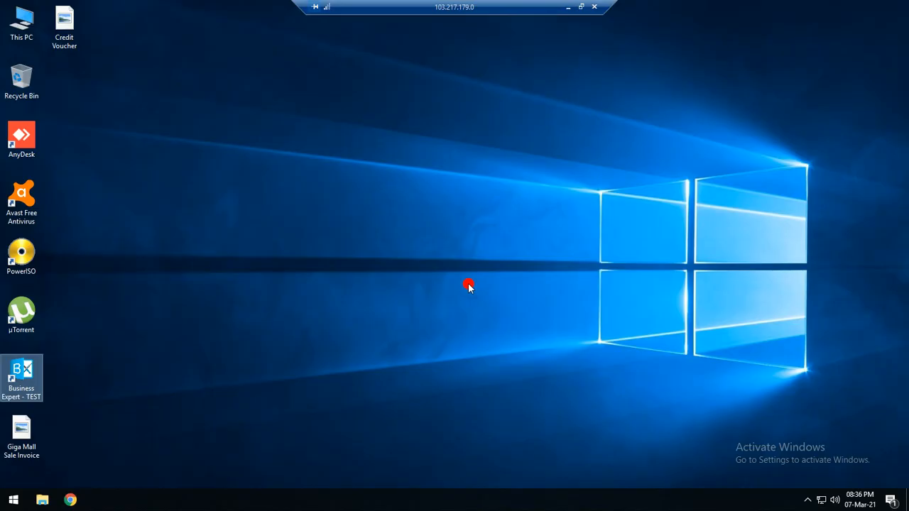